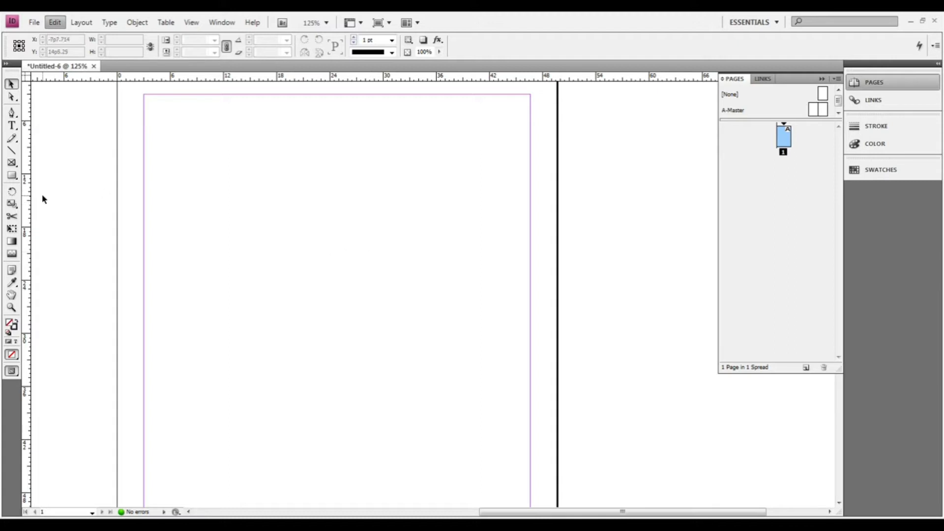
Draw a rectangle about 5p10 wide and 5p3 high just inside the page's left margin
{"action": "left_click", "coordinate": [12, 175]}
{"action": "left_click_drag", "start_coordinate": [155, 172], "coordinate": [207, 217]}
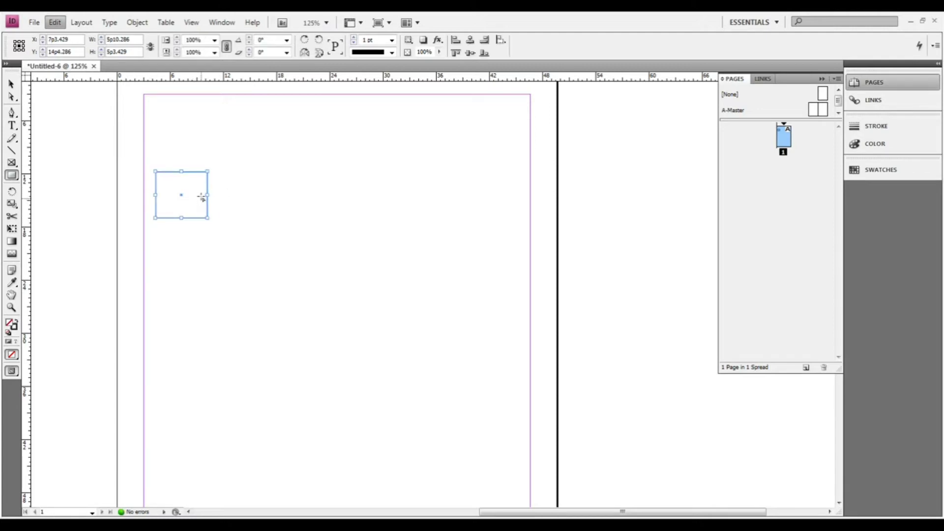
Apply the Fancy corner effect to the rectangle and deselect it to view the corners
{"action": "left_click", "coordinate": [138, 23]}
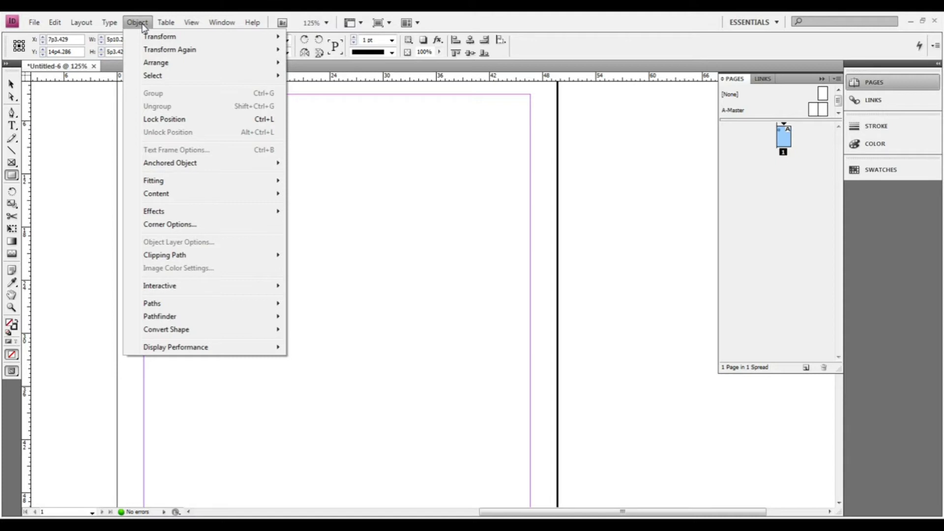
{"action": "left_click", "coordinate": [169, 225]}
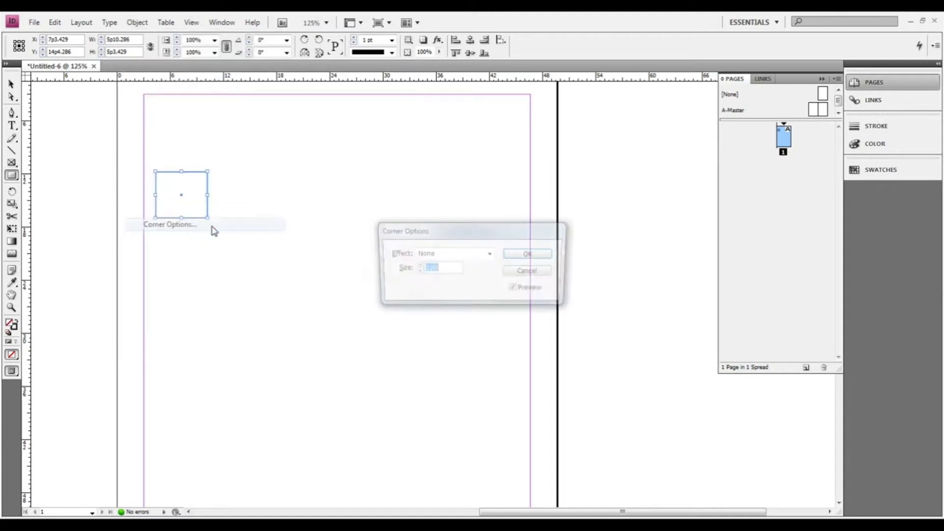
{"action": "left_click", "coordinate": [491, 254]}
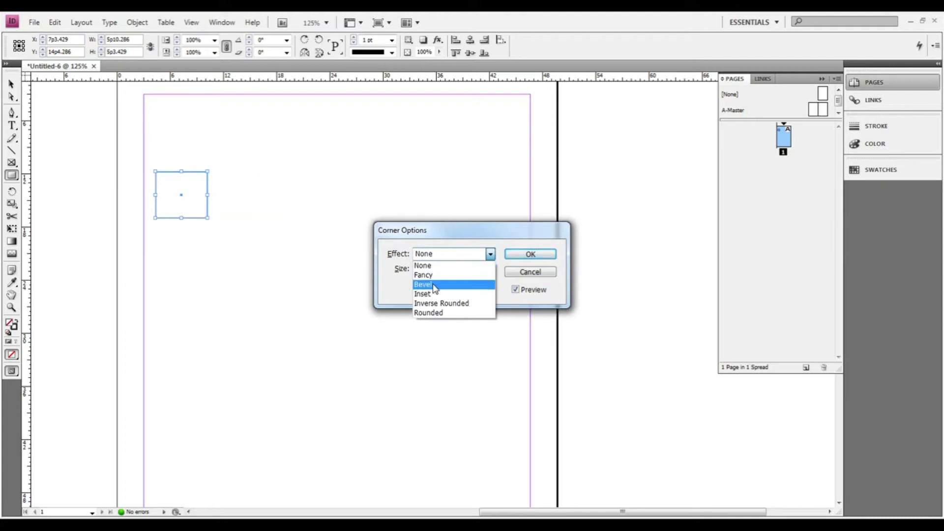
{"action": "left_click", "coordinate": [455, 276]}
{"action": "left_click", "coordinate": [545, 254]}
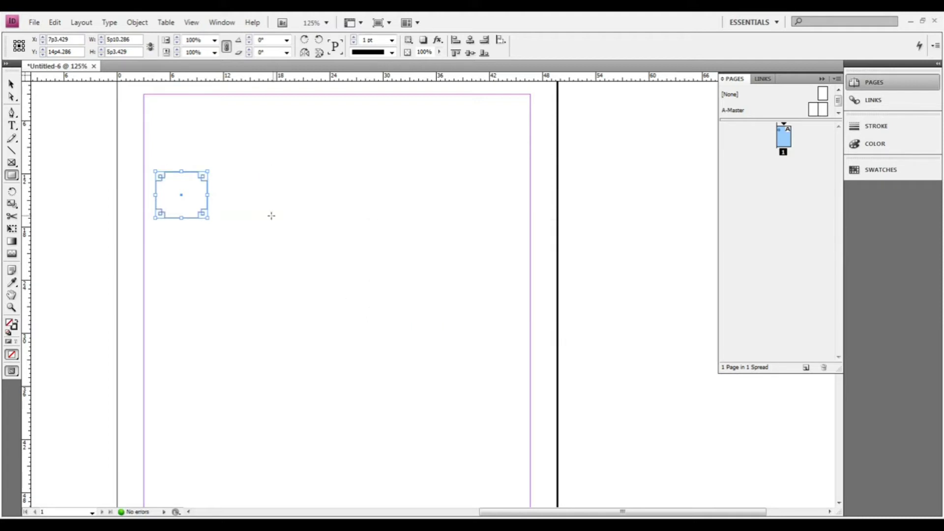
{"action": "left_click", "coordinate": [12, 84]}
{"action": "left_click", "coordinate": [250, 213]}
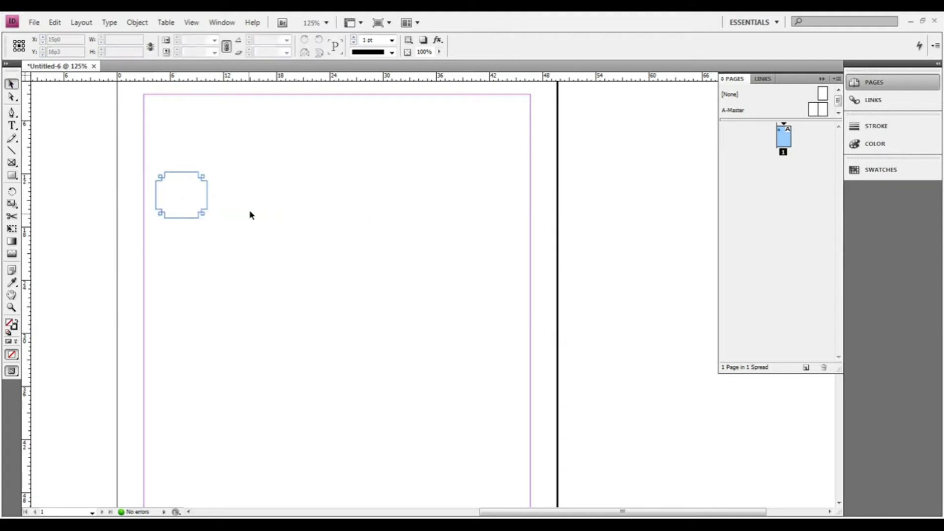
Change the rectangle's corner effect to Rounded and move its centre to about X 6p7, Y 13p4
{"action": "left_click", "coordinate": [210, 188]}
{"action": "left_click", "coordinate": [138, 22]}
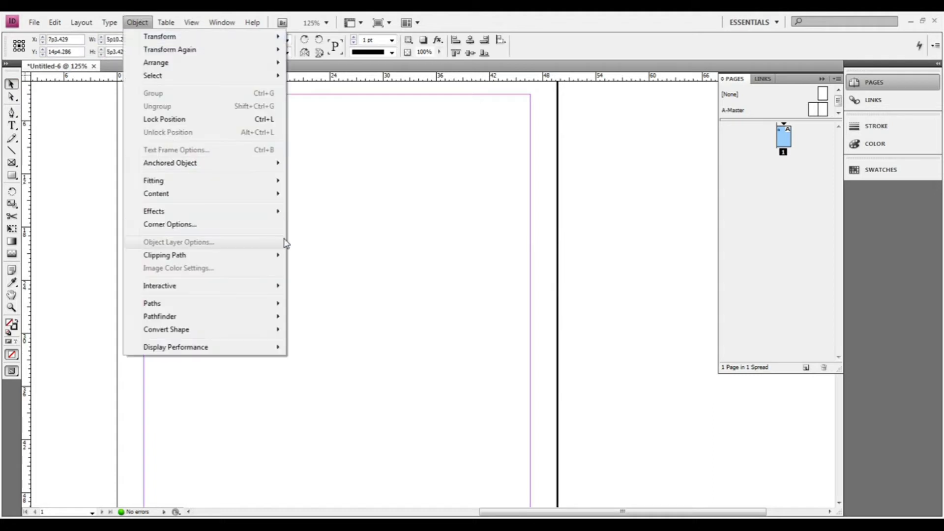
{"action": "left_click", "coordinate": [253, 227]}
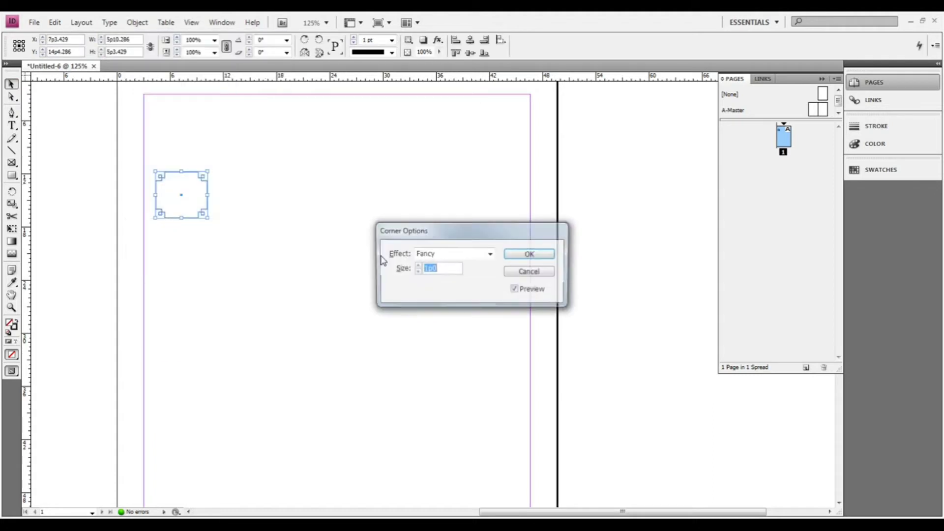
{"action": "left_click", "coordinate": [490, 254]}
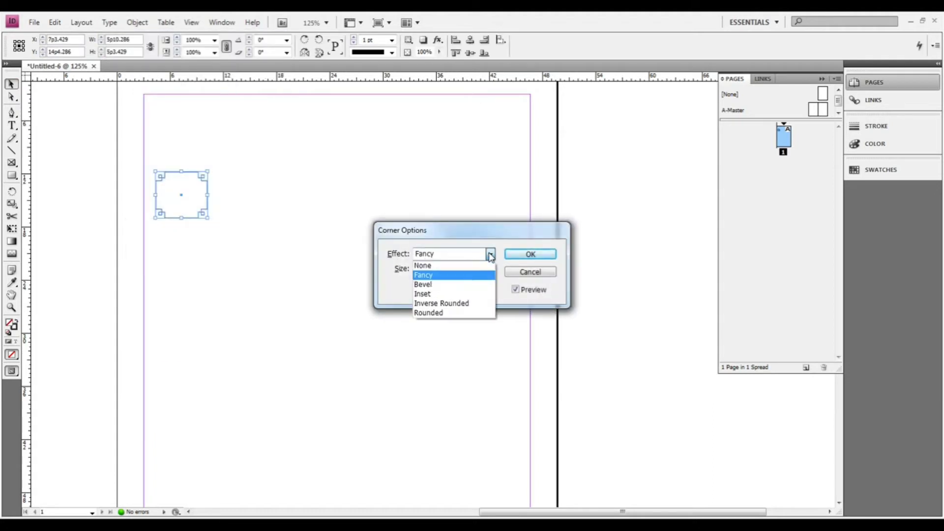
{"action": "left_click", "coordinate": [437, 313]}
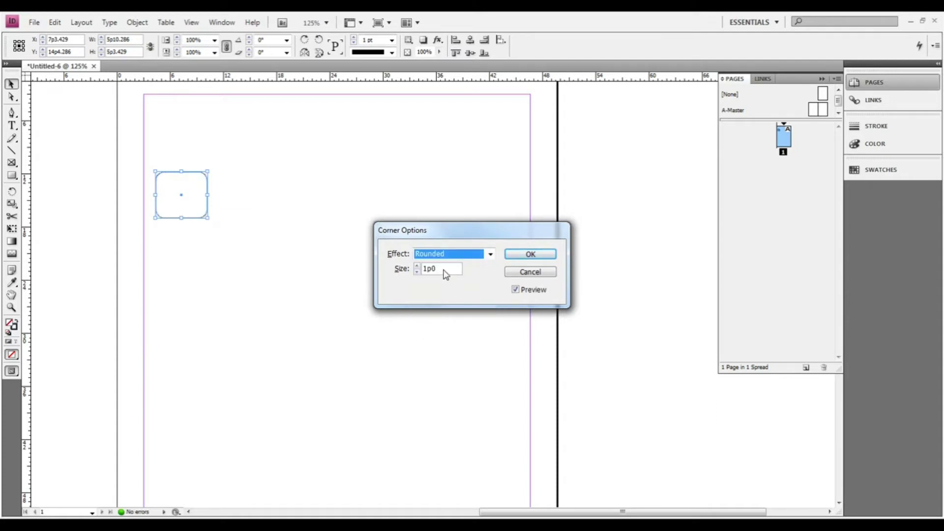
{"action": "left_click", "coordinate": [527, 254]}
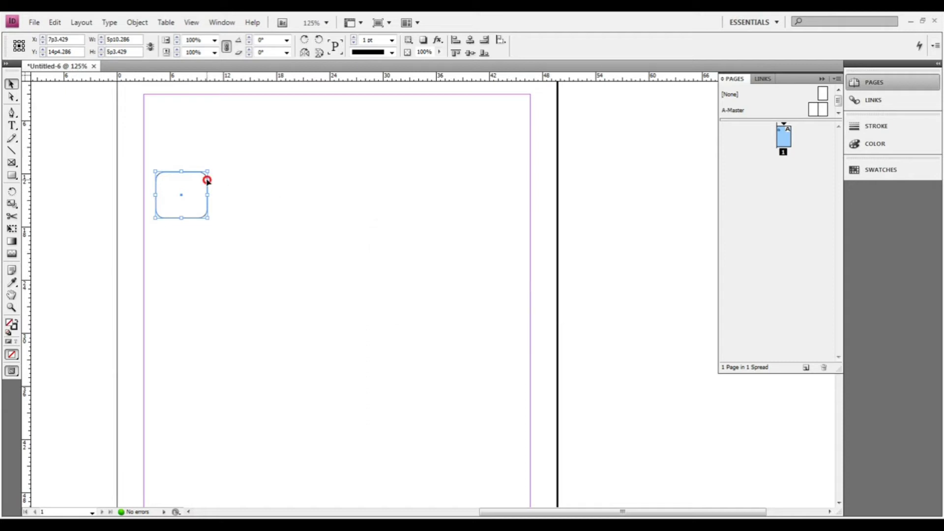
{"action": "left_click_drag", "start_coordinate": [207, 180], "coordinate": [200, 171]}
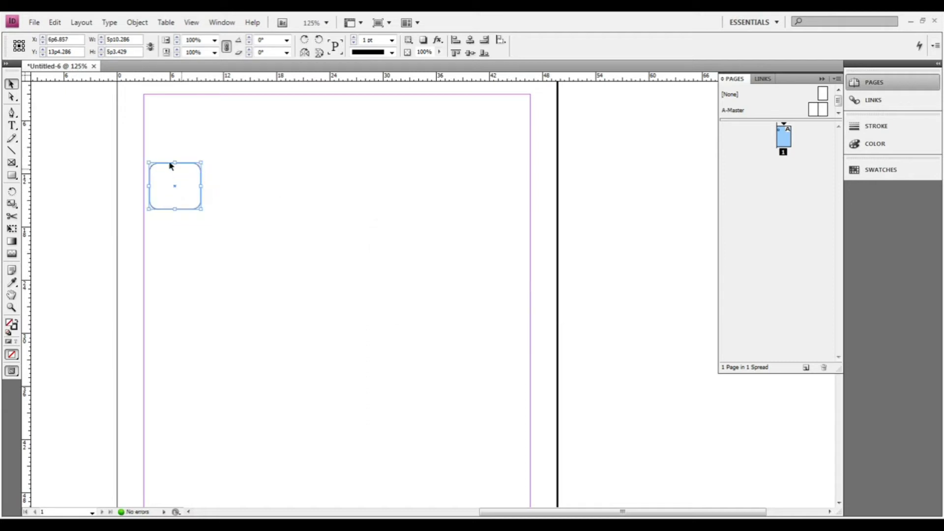
Start Step and Repeat on the rounded rectangle with a vertical offset of 0p0 and a horizontal offset of 6p0
{"action": "left_click", "coordinate": [55, 22]}
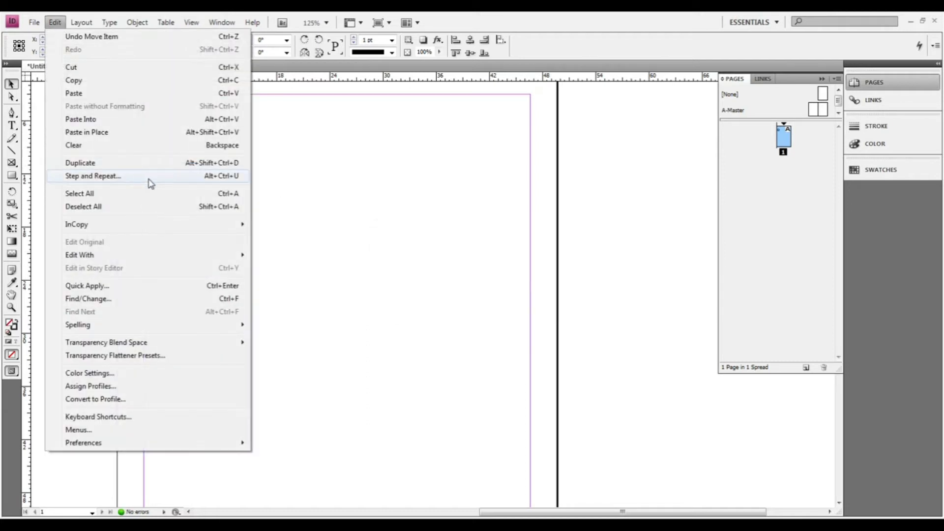
{"action": "left_click", "coordinate": [127, 179]}
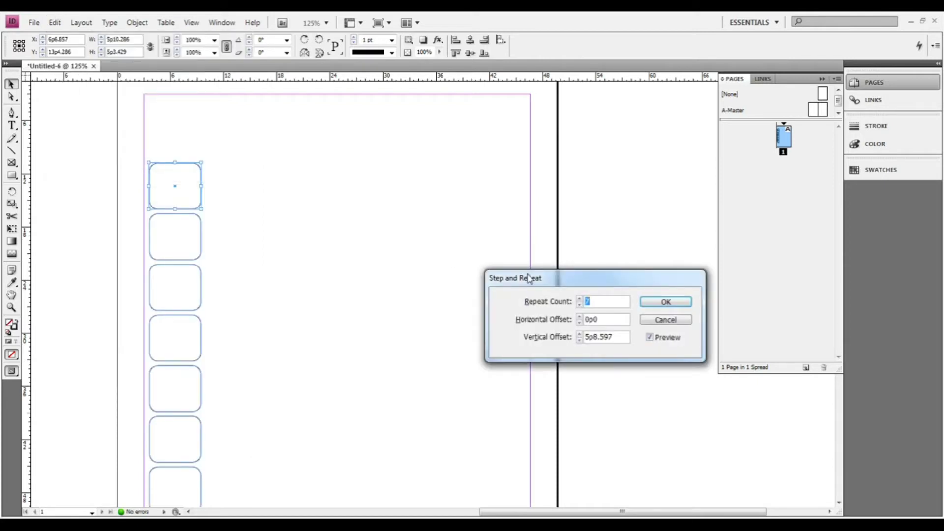
{"action": "left_click_drag", "start_coordinate": [589, 289], "coordinate": [486, 295]}
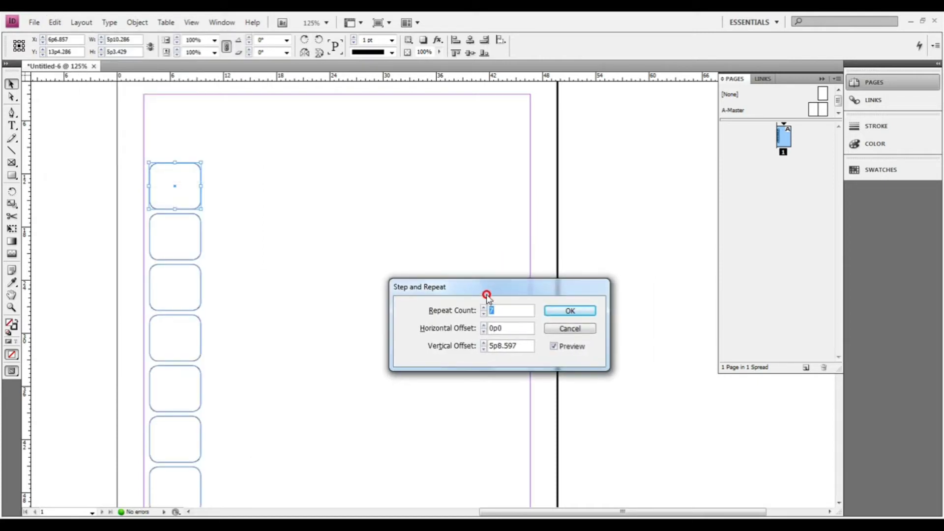
{"action": "key", "text": "BackSpace"}
{"action": "left_click_drag", "start_coordinate": [520, 327], "coordinate": [452, 348]}
{"action": "type", "text": "0"}
{"action": "left_click", "coordinate": [513, 333]}
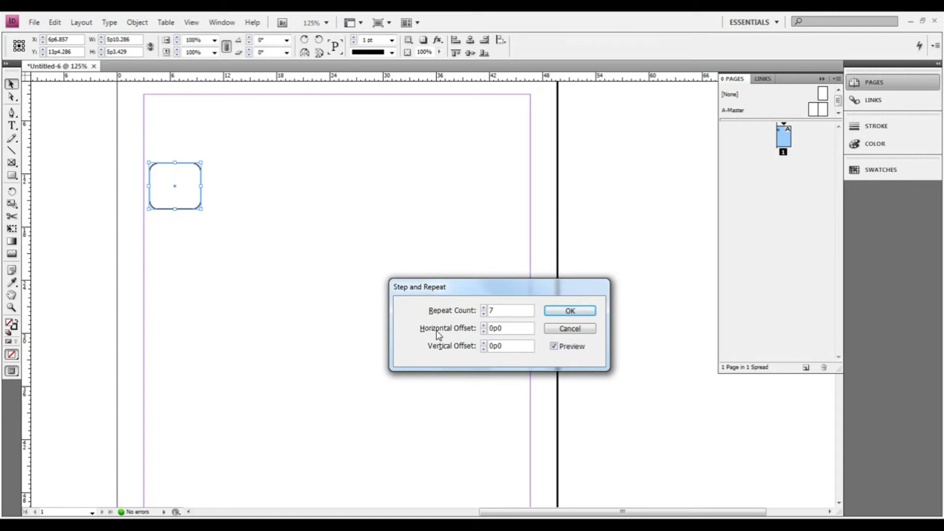
{"action": "left_click_drag", "start_coordinate": [492, 328], "coordinate": [445, 328]}
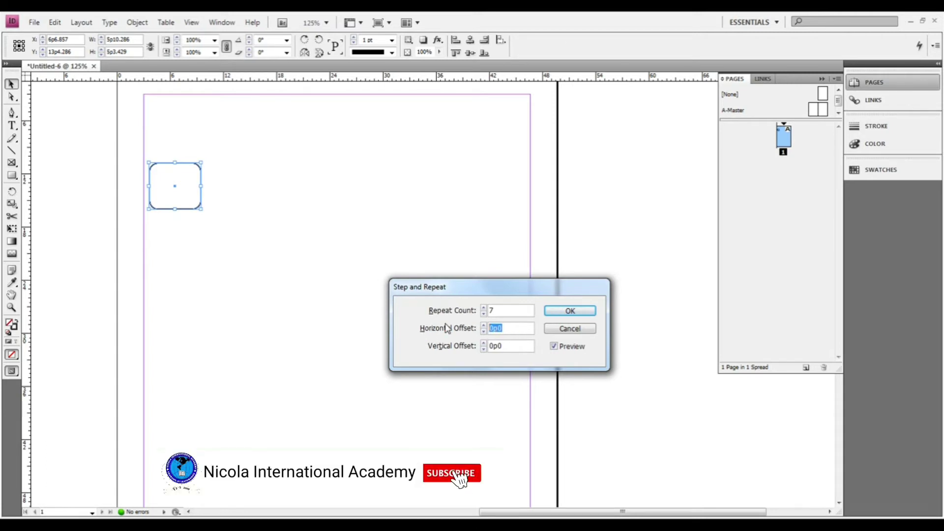
{"action": "type", "text": "6"}
{"action": "left_click", "coordinate": [512, 350]}
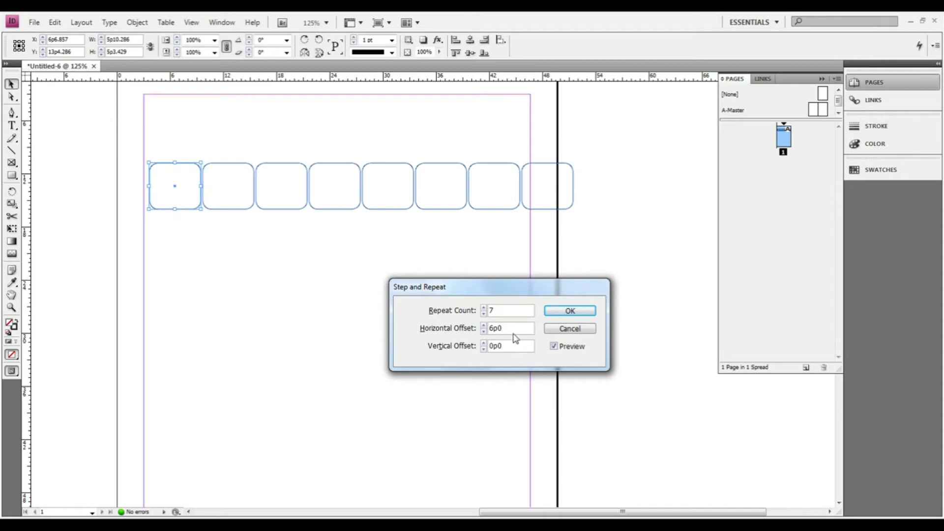
Set the horizontal offset to 7p0 and the repeat count to 5, and create the row of copies
{"action": "left_click", "coordinate": [452, 331]}
{"action": "type", "text": "7"}
{"action": "left_click", "coordinate": [509, 346]}
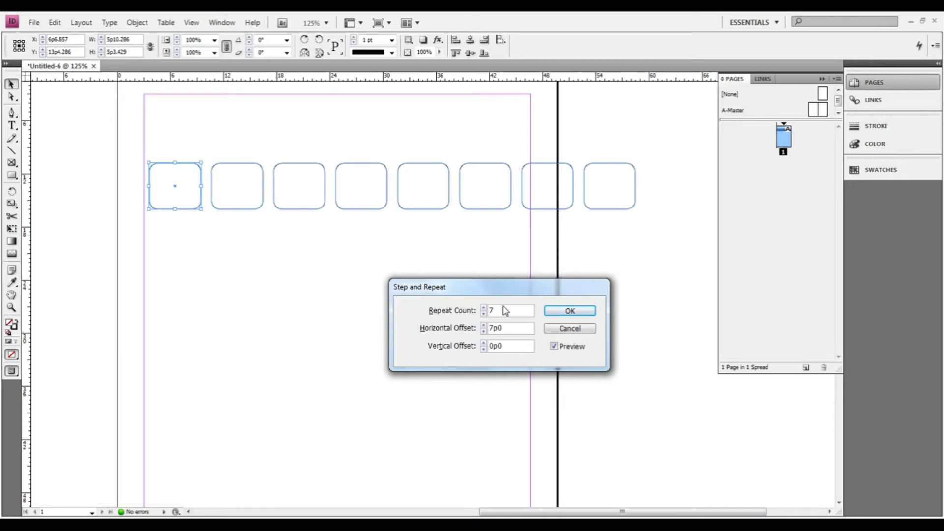
{"action": "left_click", "coordinate": [476, 310]}
{"action": "type", "text": "5"}
{"action": "left_click", "coordinate": [511, 330]}
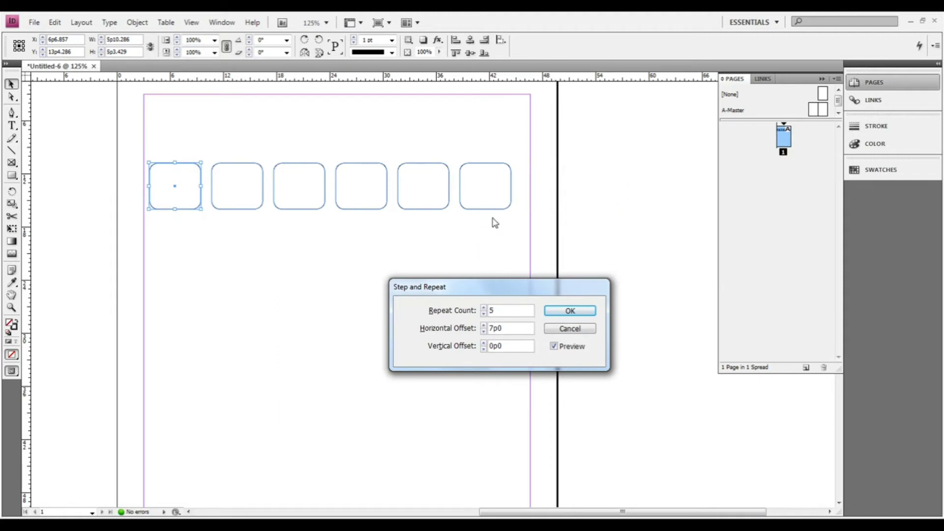
{"action": "left_click", "coordinate": [563, 313]}
Select the whole row and start Step and Repeat with a horizontal offset of 0p0 and a vertical offset of 5p0
{"action": "left_click_drag", "start_coordinate": [522, 245], "coordinate": [139, 145]}
{"action": "left_click", "coordinate": [55, 22]}
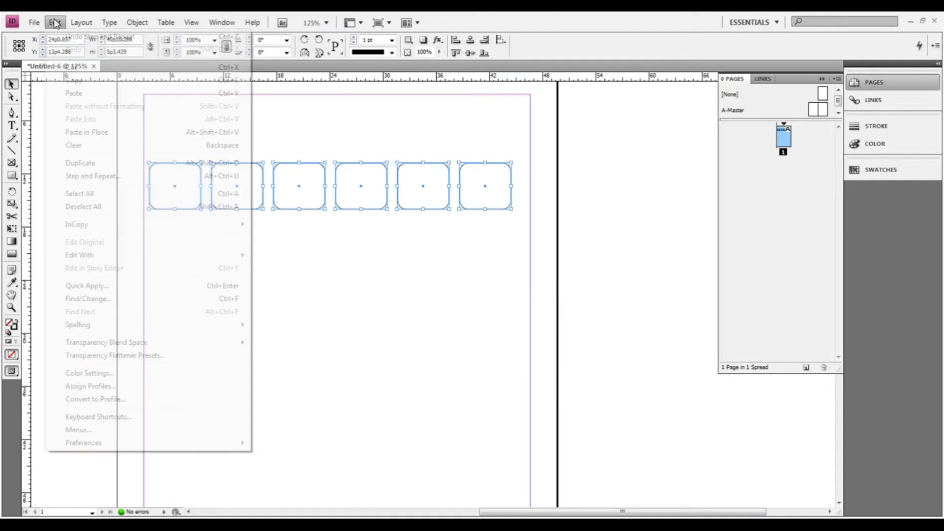
{"action": "left_click", "coordinate": [128, 177]}
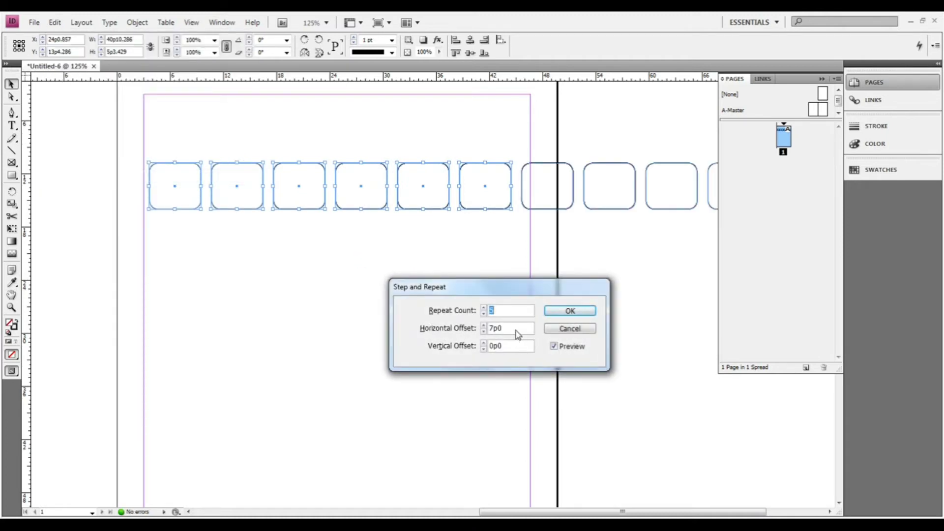
{"action": "key", "text": "Tab"}
{"action": "type", "text": "0"}
{"action": "left_click", "coordinate": [502, 345]}
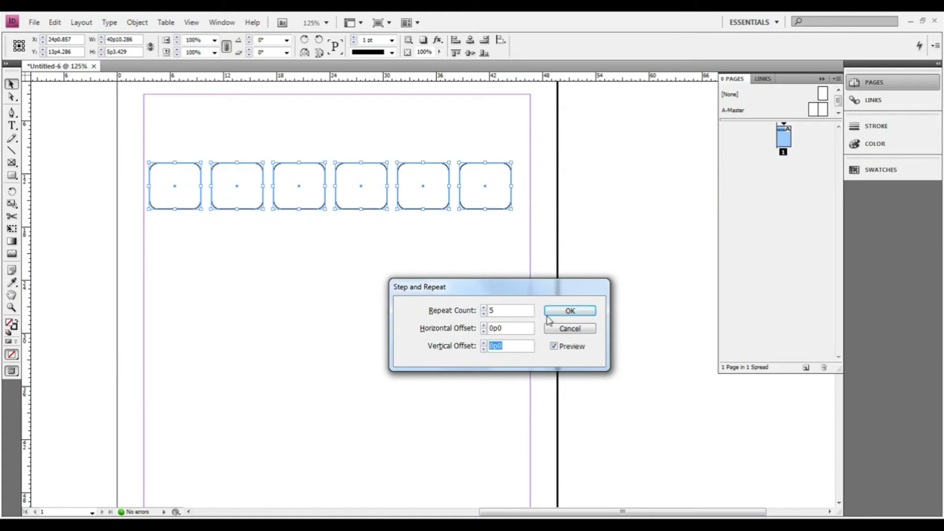
{"action": "type", "text": "5"}
{"action": "left_click", "coordinate": [515, 327]}
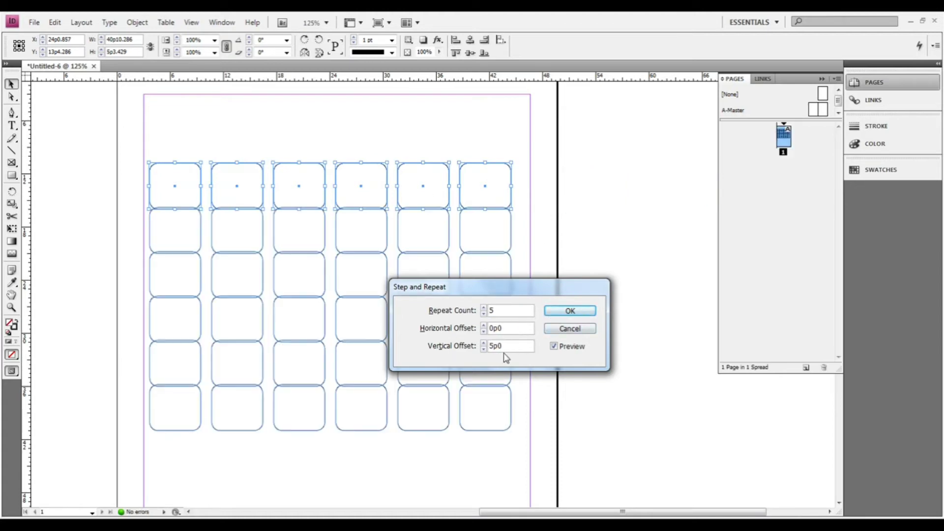
Set the vertical offset to 6p0 and create the five additional rows of rectangles
{"action": "left_click", "coordinate": [472, 345]}
{"action": "type", "text": "6"}
{"action": "left_click", "coordinate": [501, 311]}
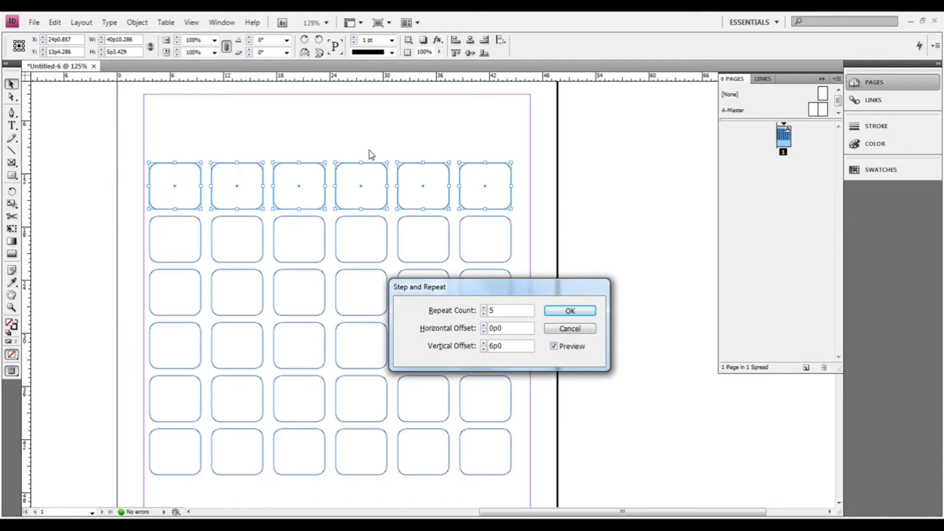
{"action": "left_click", "coordinate": [570, 311]}
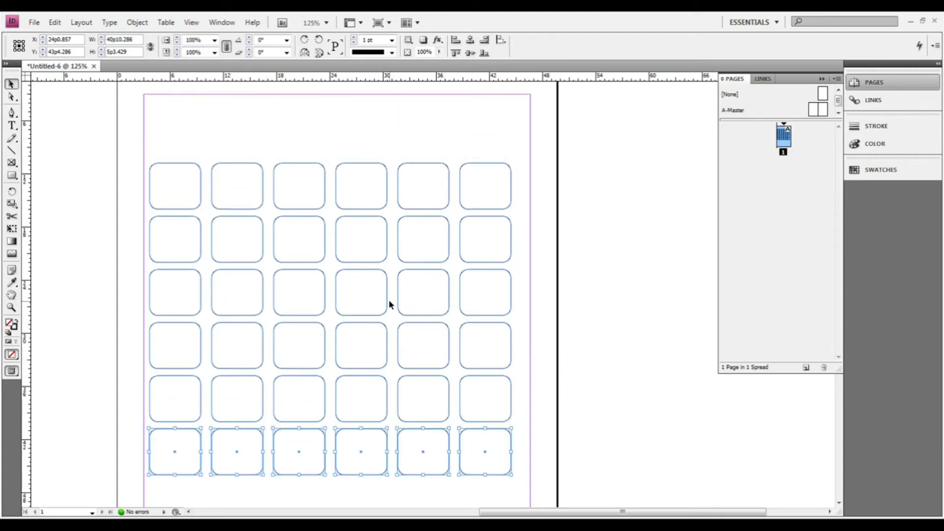
Select and delete the entire grid of rectangles, and undo the deletion
{"action": "scroll", "coordinate": [391, 302], "scroll_direction": "down", "scroll_amount": 2}
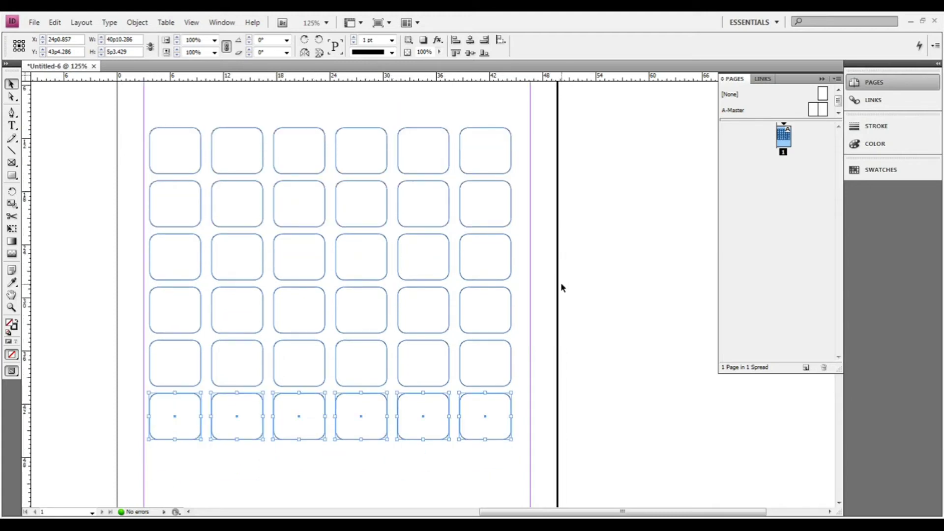
{"action": "left_click", "coordinate": [596, 438]}
{"action": "left_click_drag", "start_coordinate": [596, 436], "coordinate": [125, 122]}
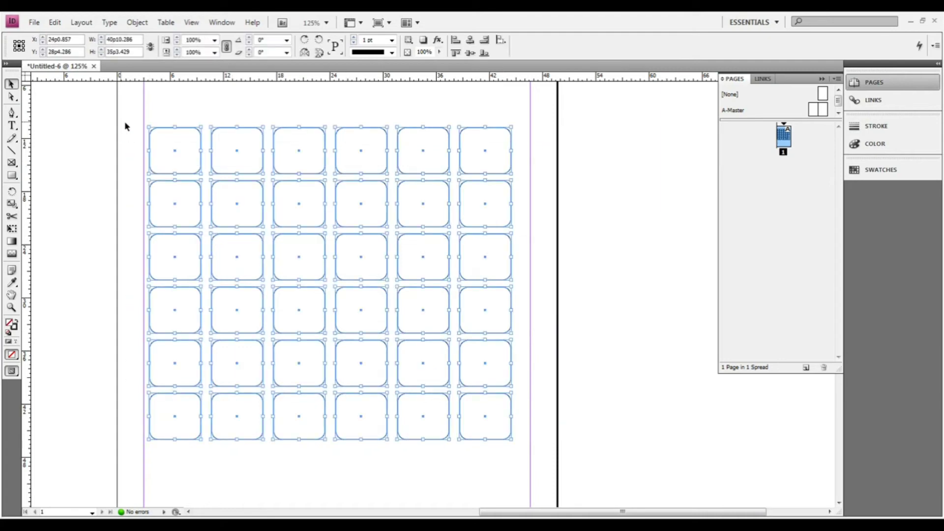
{"action": "key", "text": "Delete"}
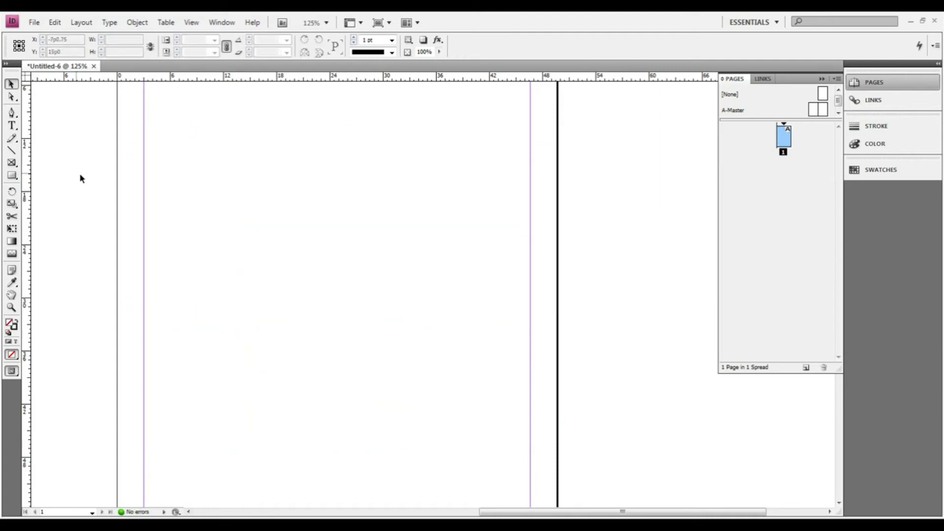
{"action": "key", "text": "ctrl+z"}
Move the grid's upper-left rectangle off the page and delete all the other rectangles
{"action": "left_click", "coordinate": [179, 119]}
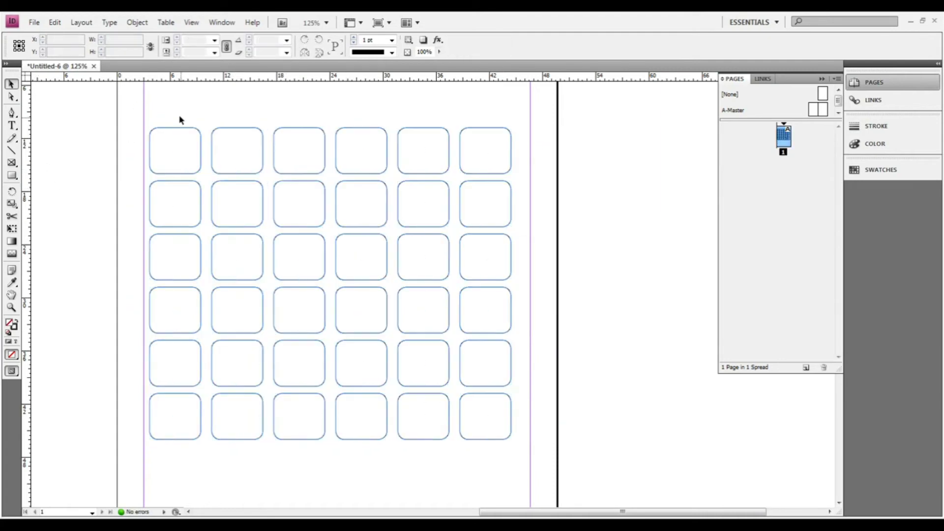
{"action": "left_click_drag", "start_coordinate": [157, 131], "coordinate": [59, 105]}
{"action": "left_click_drag", "start_coordinate": [148, 109], "coordinate": [603, 452]}
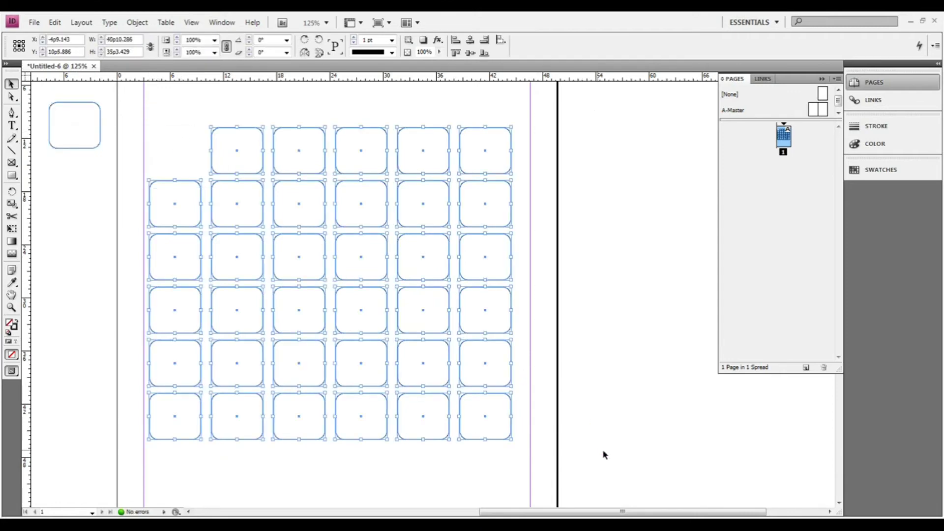
{"action": "key", "text": "Delete"}
Move the remaining rectangle back onto the page, copy it to its right, and repeat the duplication four times for a six-rectangle row
{"action": "left_click_drag", "start_coordinate": [99, 118], "coordinate": [263, 153]}
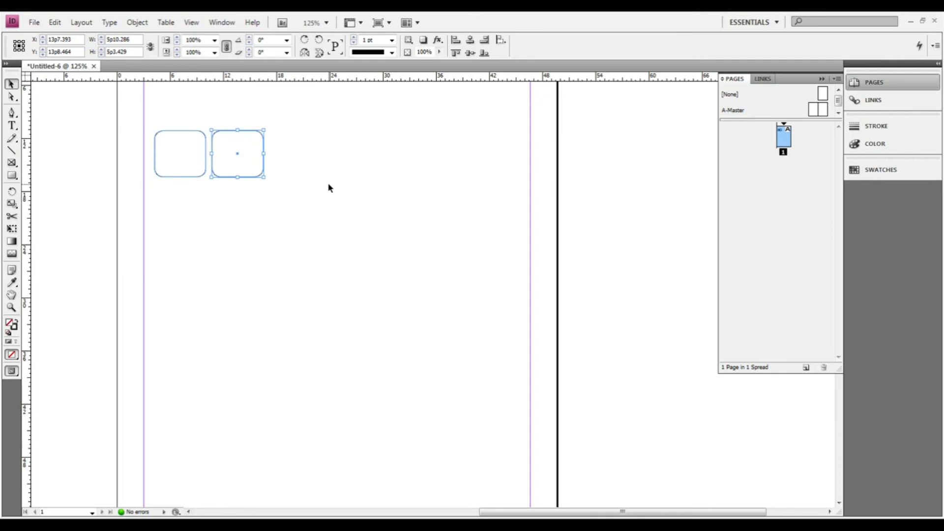
{"action": "key", "text": "ctrl+alt+shift+d"}
{"action": "key", "text": "ctrl+alt+shift+d"}
{"action": "key", "text": "ctrl+alt+shift+d"}
{"action": "key", "text": "ctrl+alt+shift+d"}
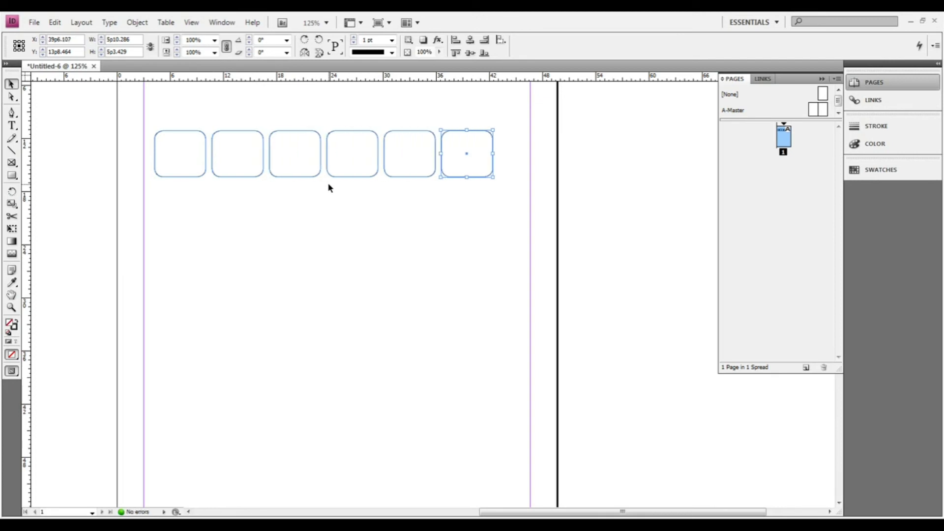
Copy the whole row directly below itself and repeat the duplication five times to fill the page with rows, leaving nothing selected
{"action": "left_click_drag", "start_coordinate": [541, 200], "coordinate": [140, 114]}
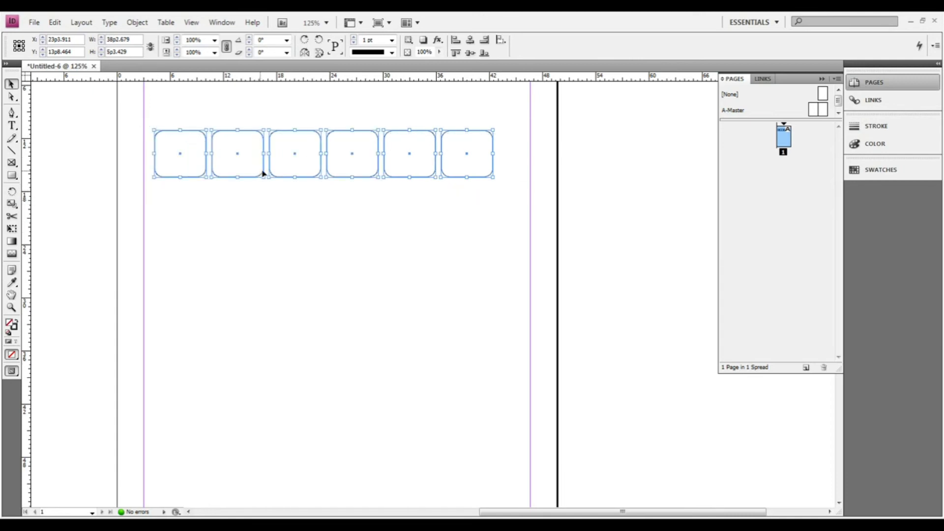
{"action": "left_click_drag", "start_coordinate": [270, 163], "coordinate": [270, 217]}
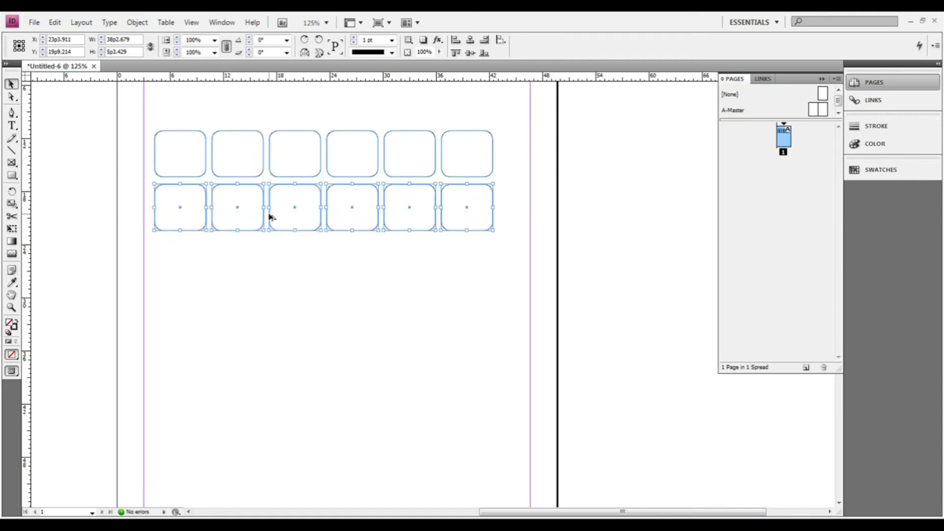
{"action": "key", "text": "ctrl+alt+3"}
{"action": "key", "text": "ctrl+alt+3"}
{"action": "key", "text": "ctrl+alt+3"}
{"action": "key", "text": "ctrl+alt+3"}
{"action": "key", "text": "ctrl+alt+3"}
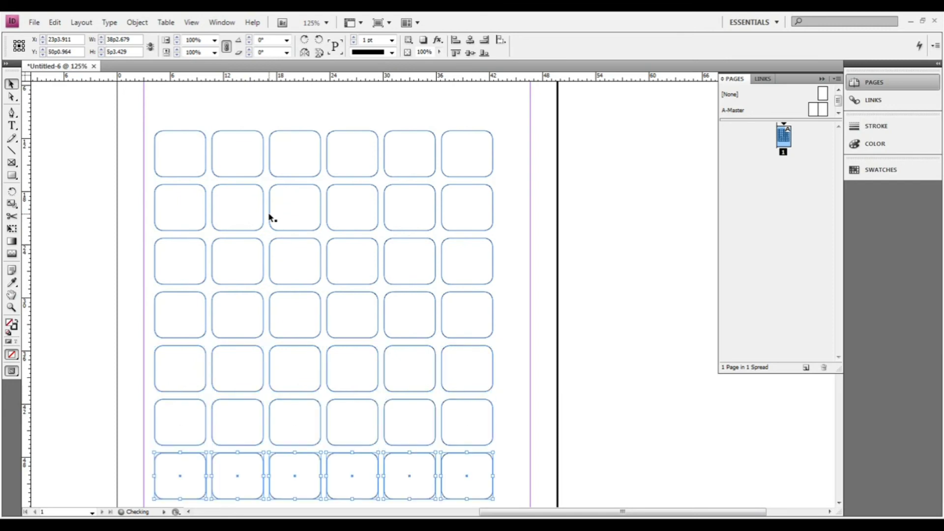
{"action": "left_click", "coordinate": [542, 200]}
{"action": "left_click_drag", "start_coordinate": [514, 210], "coordinate": [449, 200]}
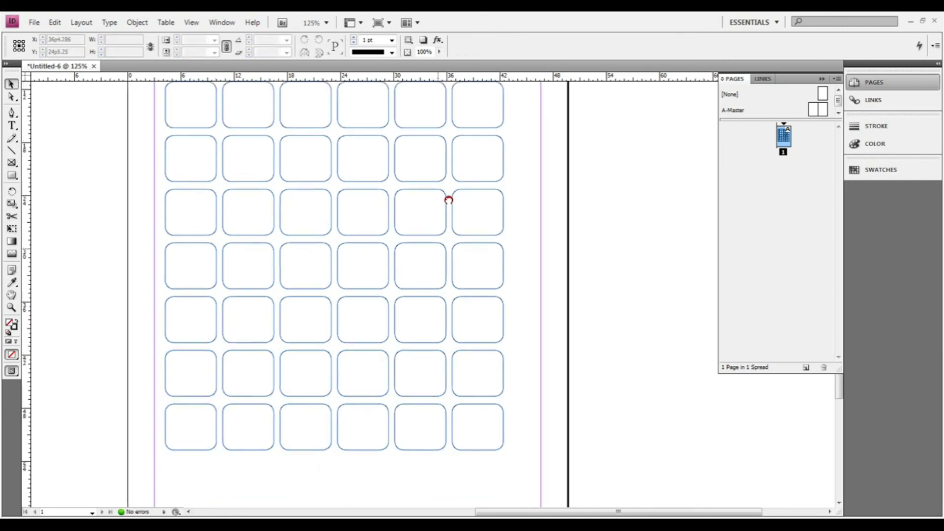
{"action": "left_click_drag", "start_coordinate": [526, 242], "coordinate": [523, 289]}
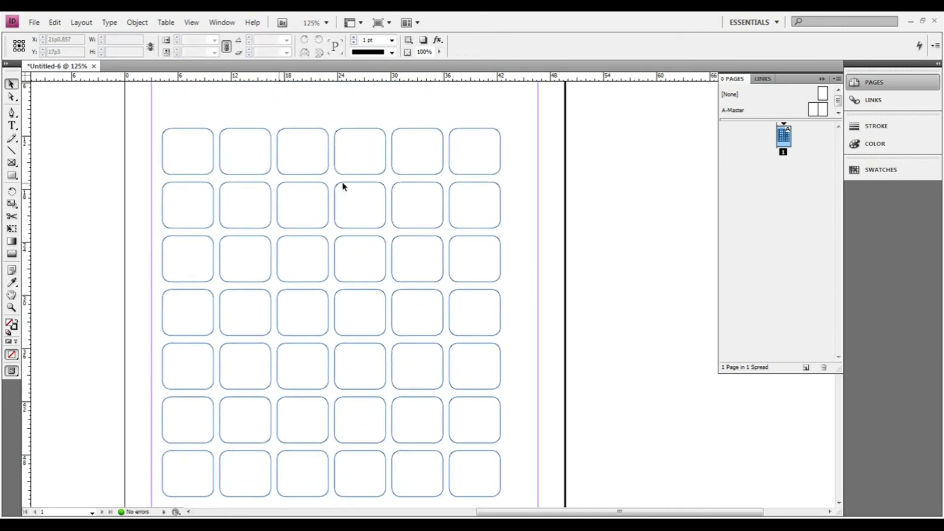